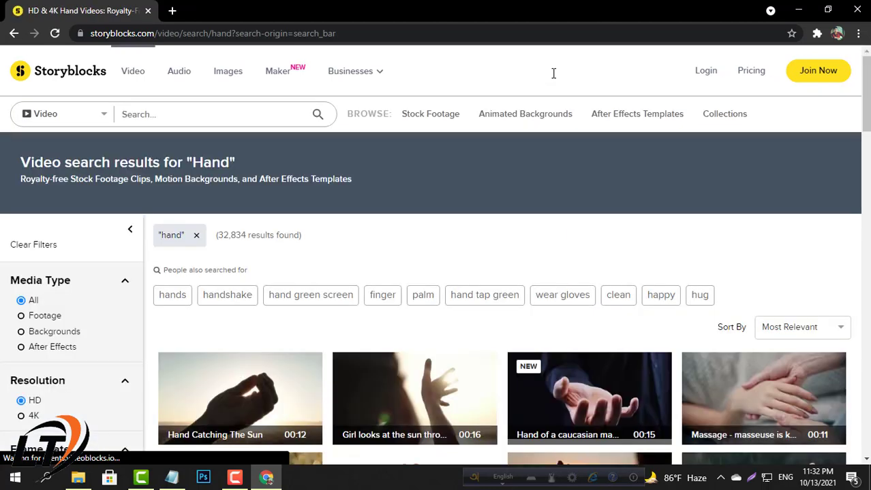
Step: Browse the "hand" video results and open the clip of a man holding a green sprout in soil
scroll(555, 280, down, 2)
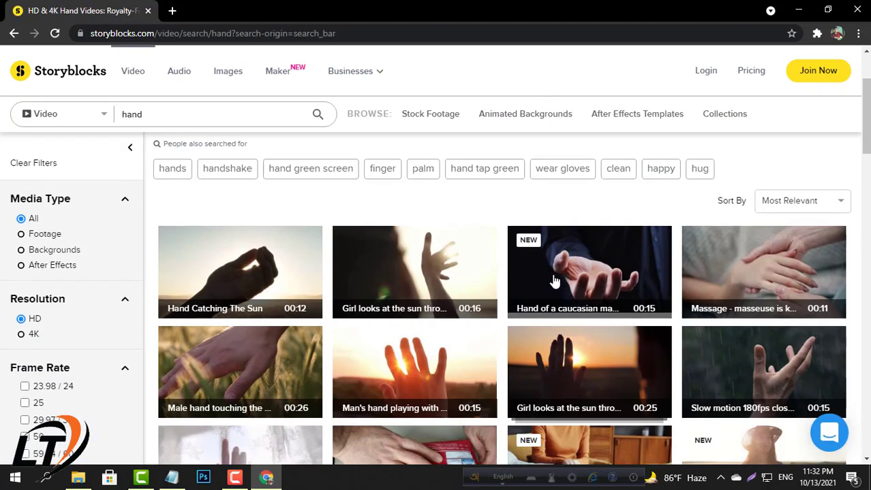
scroll(555, 280, down, 4)
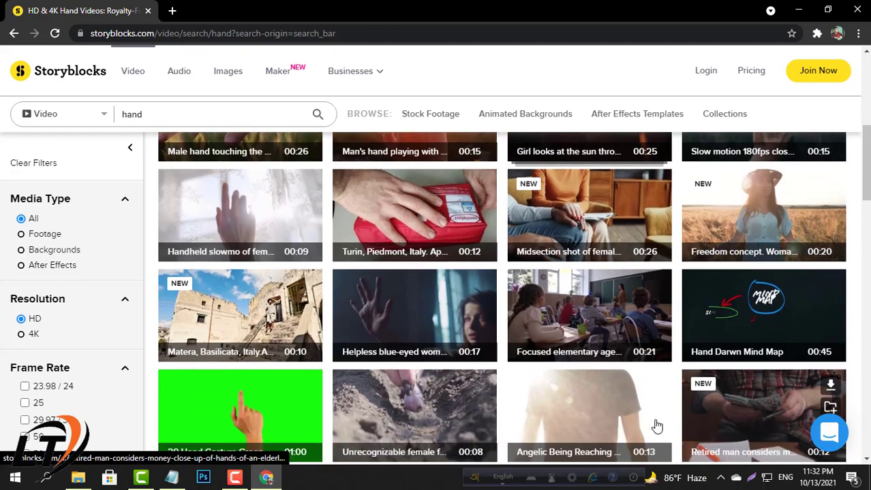
scroll(656, 426, down, 5)
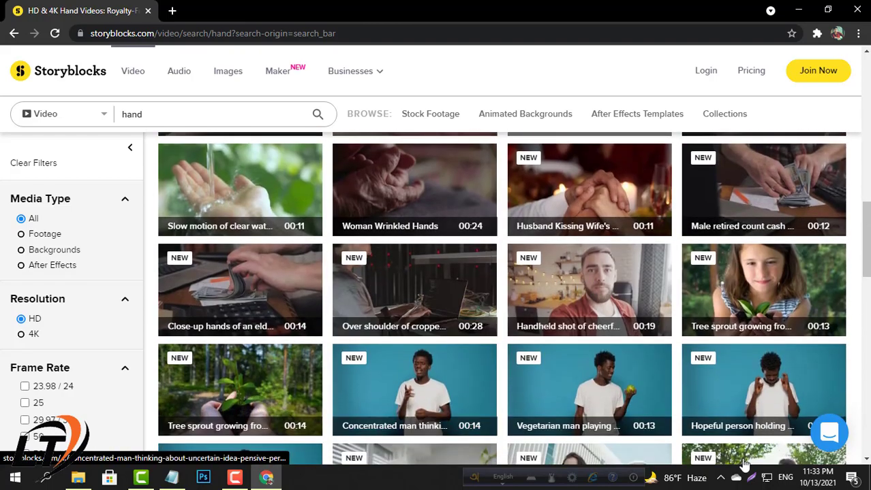
scroll(538, 356, down, 5)
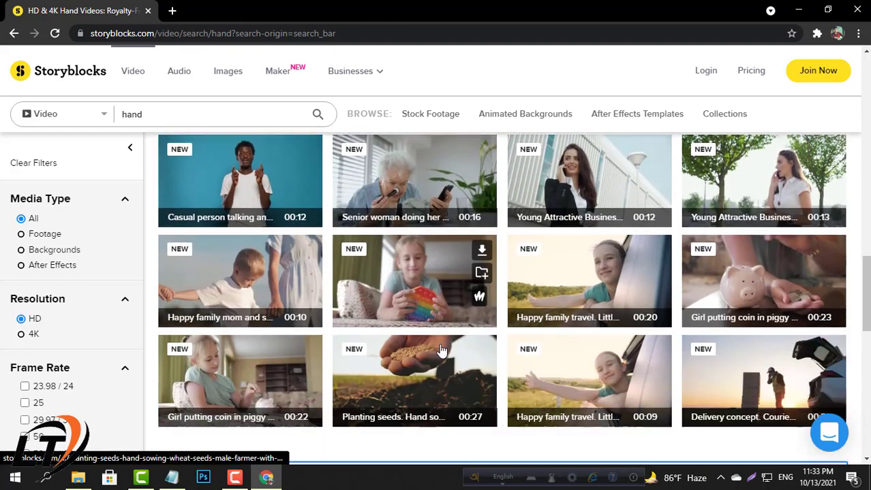
scroll(441, 350, up, 7)
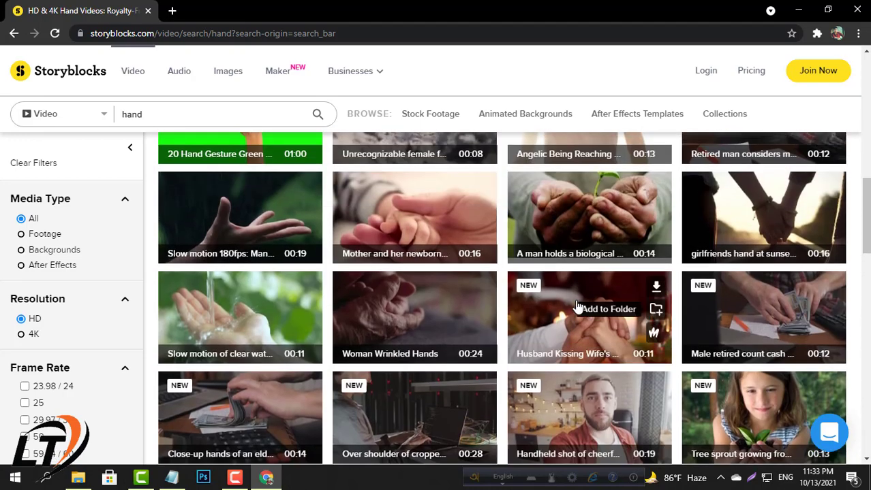
scroll(577, 306, up, 2)
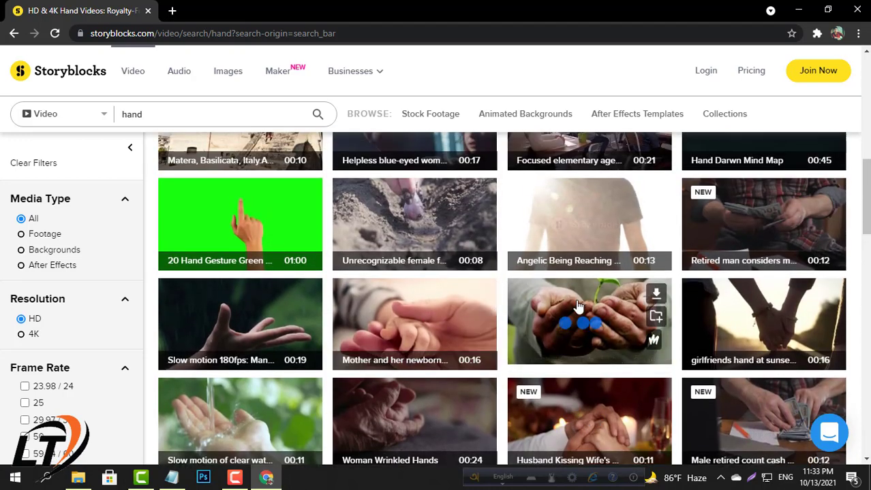
click(577, 306)
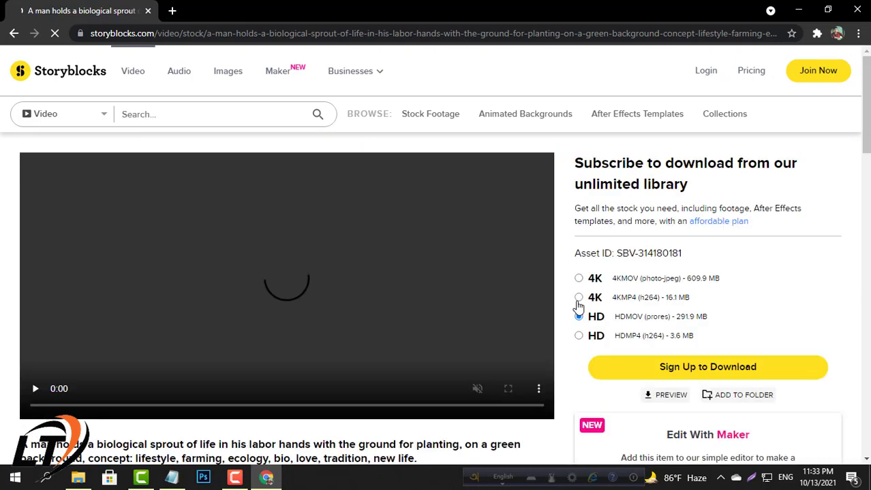
scroll(334, 299, down, 1)
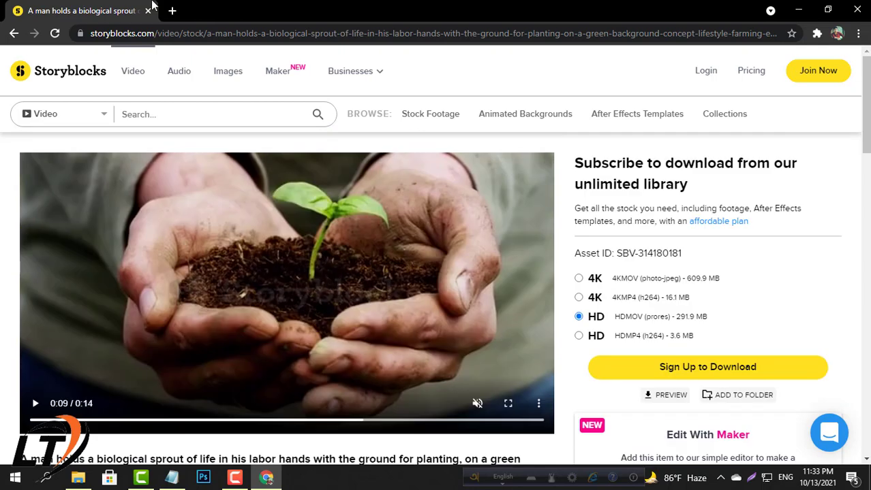
Step: Open the Supa video maker site in a new browser tab
click(172, 10)
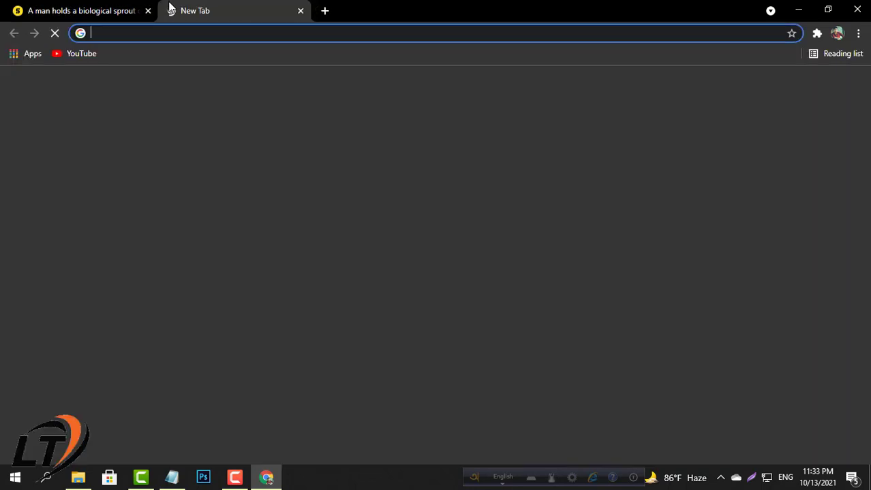
click(139, 36)
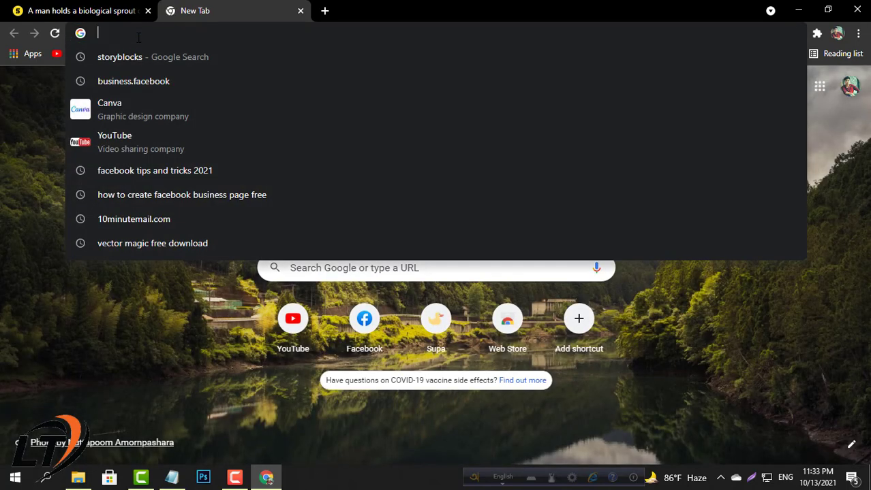
click(425, 341)
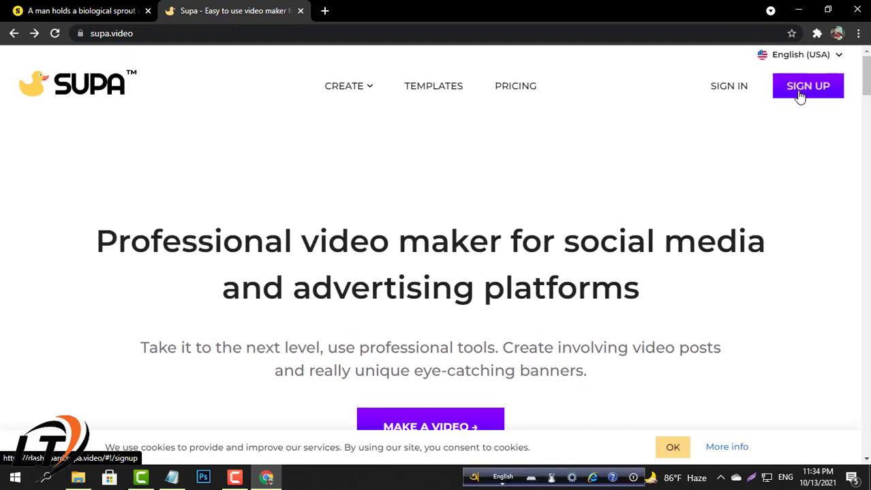
Step: Check Supa's sign-up page, return to the home page, and sign in to the existing account instead
click(799, 95)
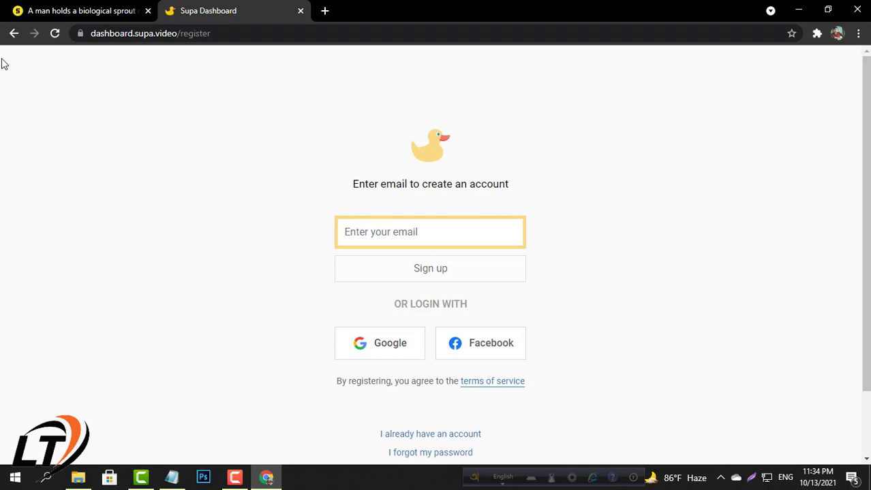
click(12, 33)
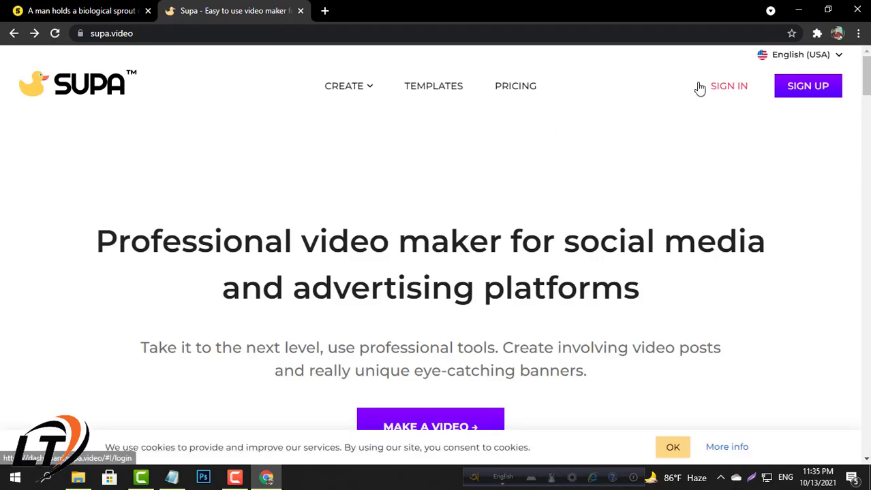
click(716, 92)
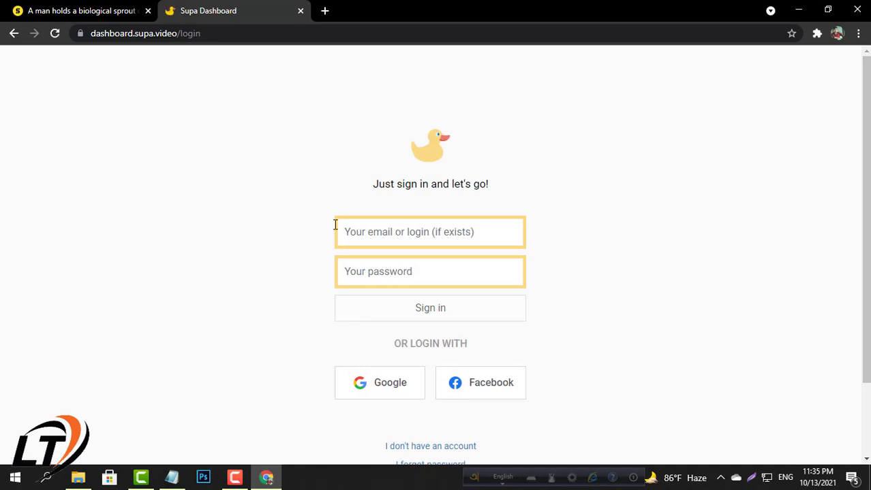
click(415, 232)
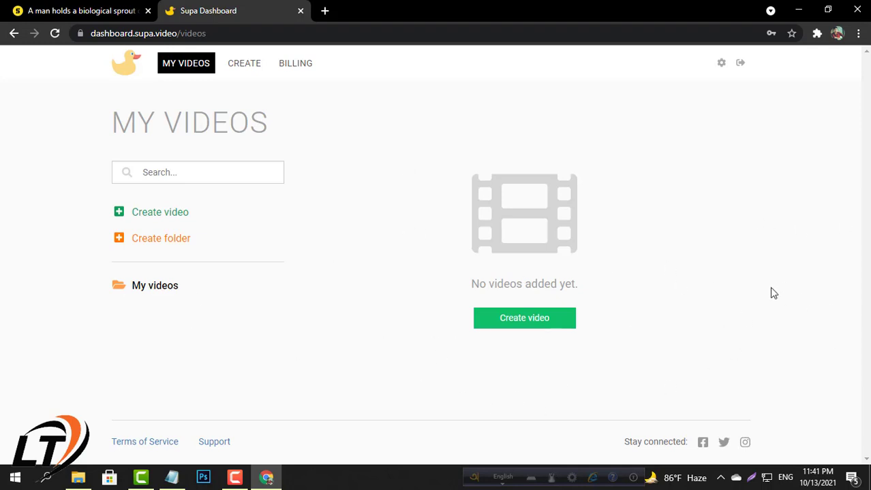
Step: Create a new video project in the Landscape size
click(555, 326)
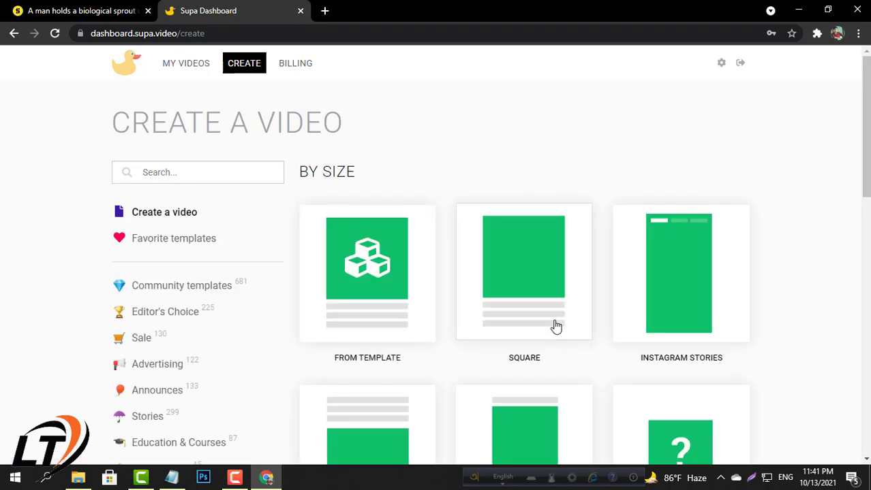
scroll(737, 304, down, 3)
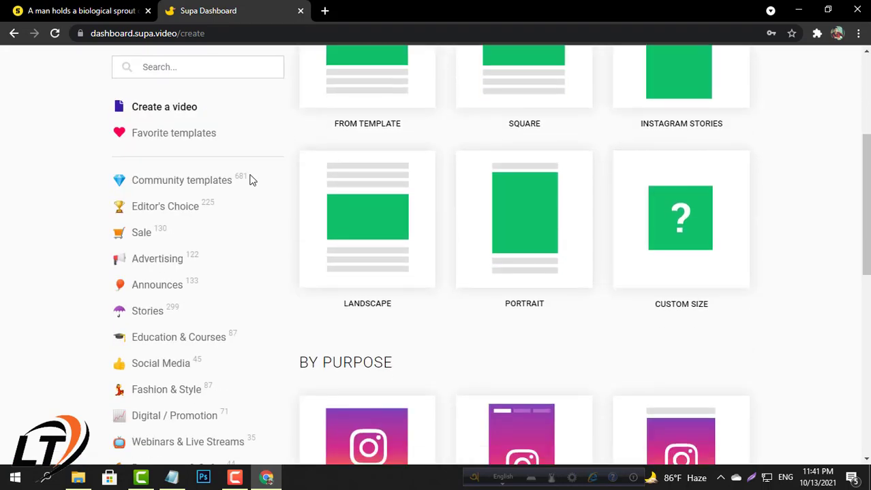
click(365, 213)
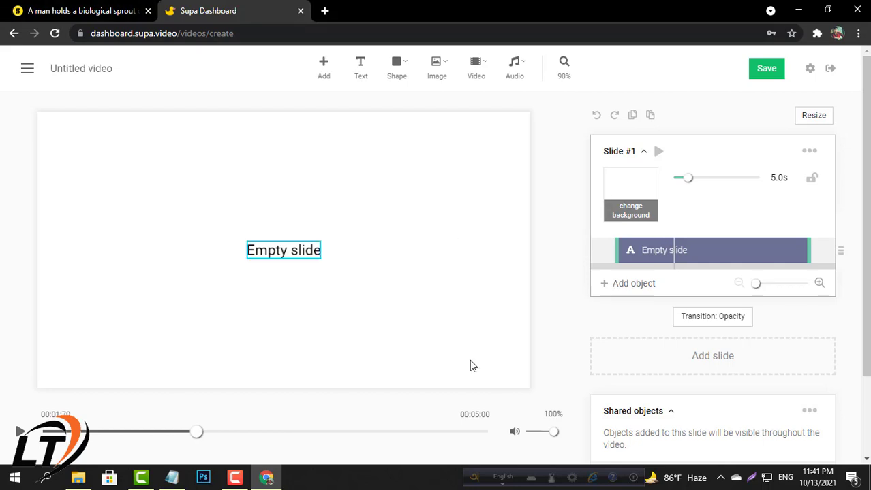
Step: Open the video library for the slide and browse its Storyblocks clips across all categories
click(480, 74)
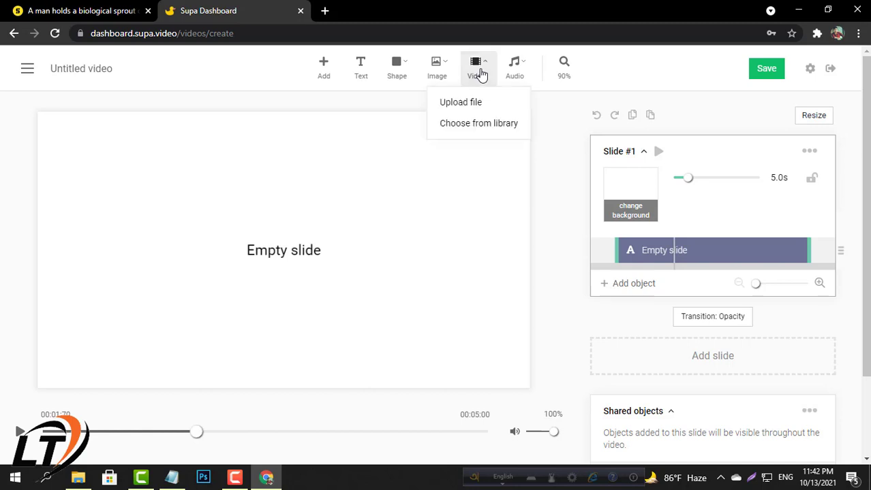
click(467, 126)
scroll(362, 331, down, 7)
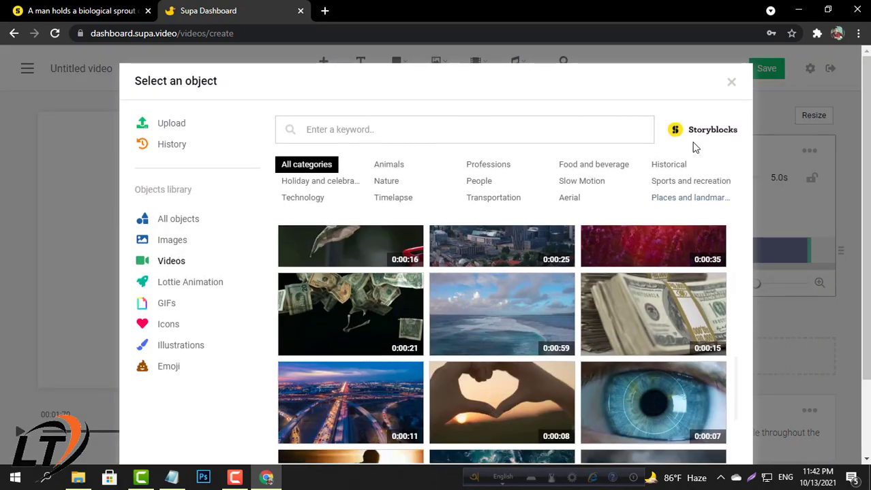
drag(676, 129, 694, 131)
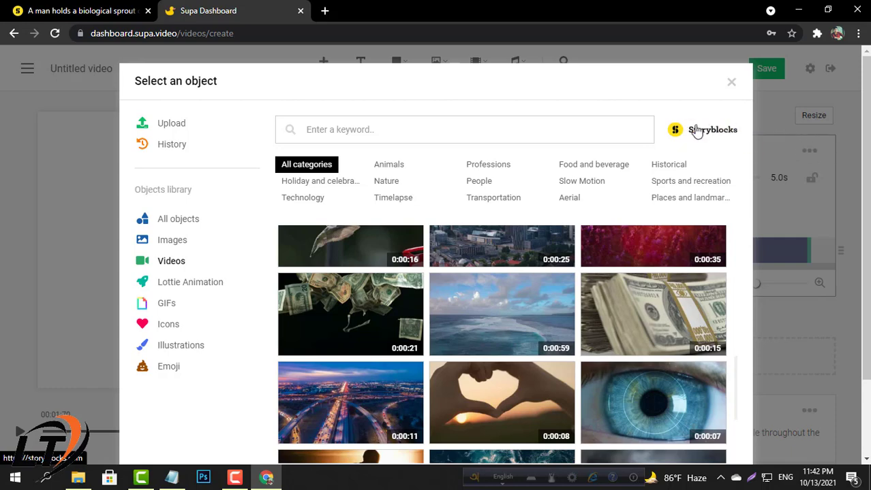
scroll(632, 346, down, 5)
scroll(565, 341, down, 1)
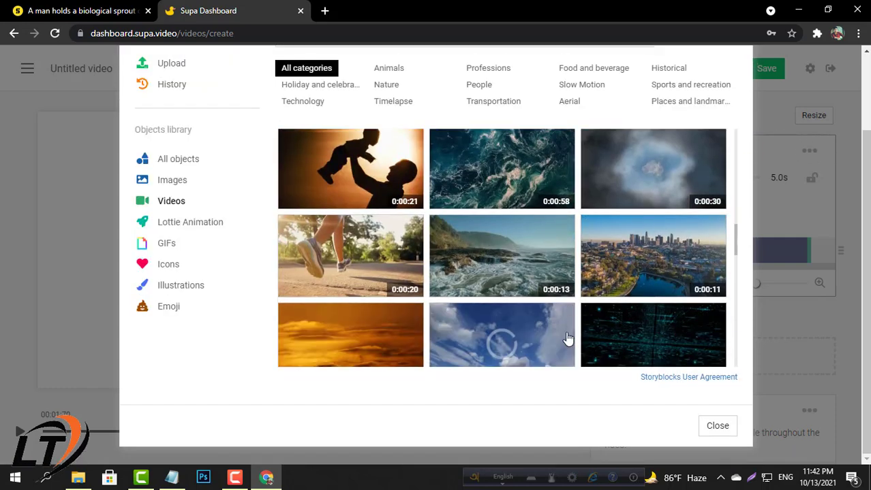
scroll(466, 323, down, 1)
Step: Copy the full title of the sprout clip from its Storyblocks page
click(59, 6)
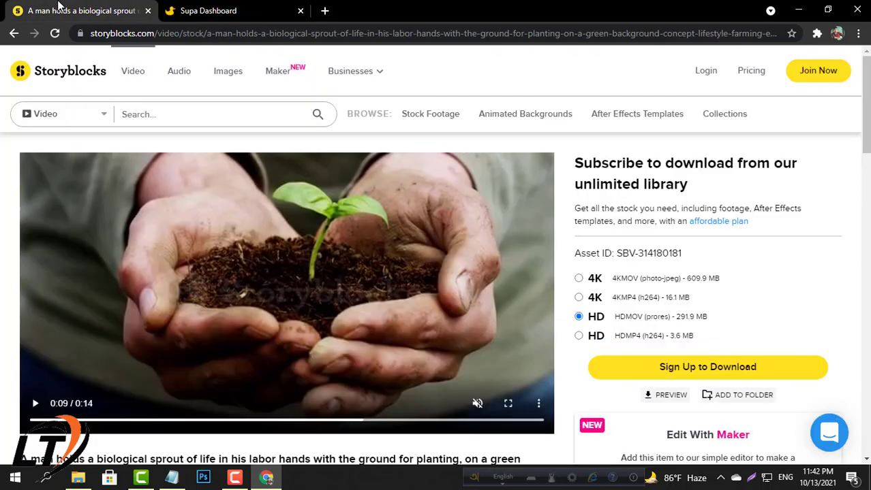
scroll(518, 299, down, 2)
scroll(292, 298, up, 2)
scroll(523, 333, down, 1)
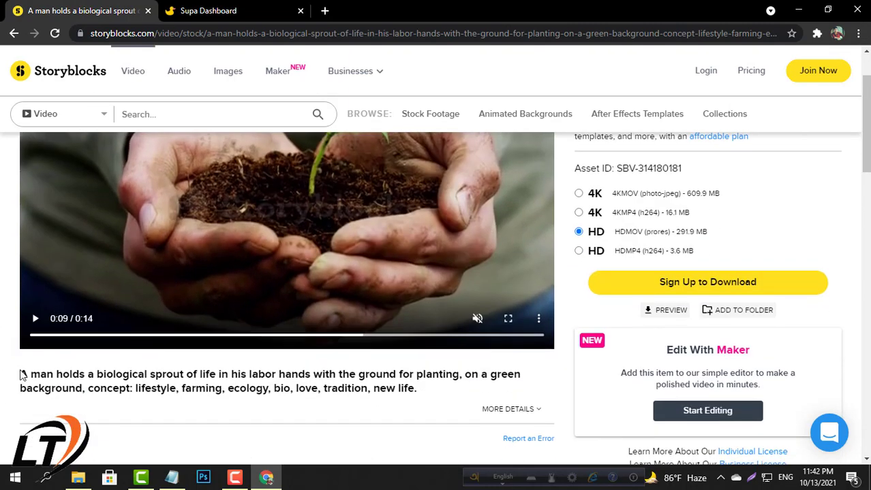
triple_click(45, 382)
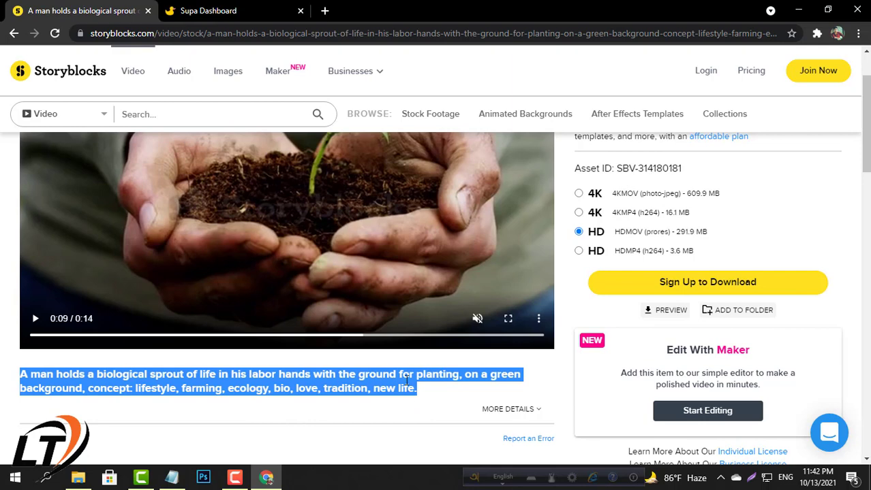
right_click(406, 382)
click(435, 304)
Step: Search Supa's video library using the copied clip title
click(204, 10)
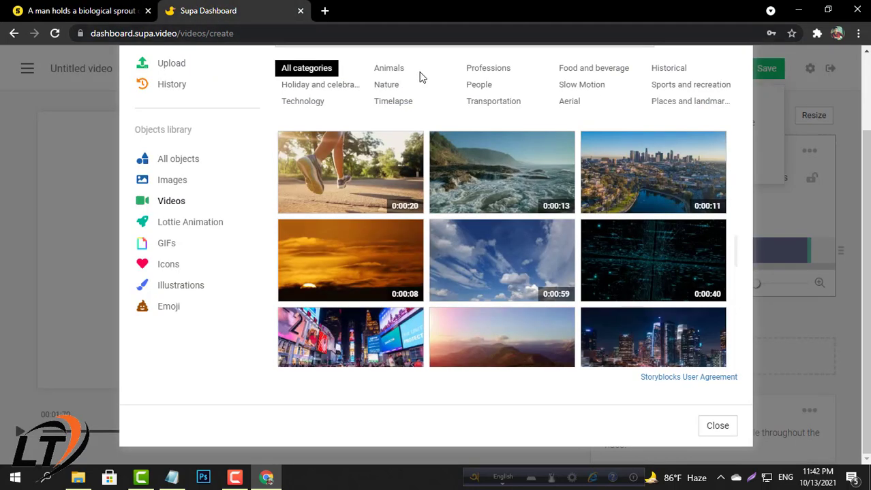
scroll(434, 216, up, 3)
scroll(412, 123, up, 2)
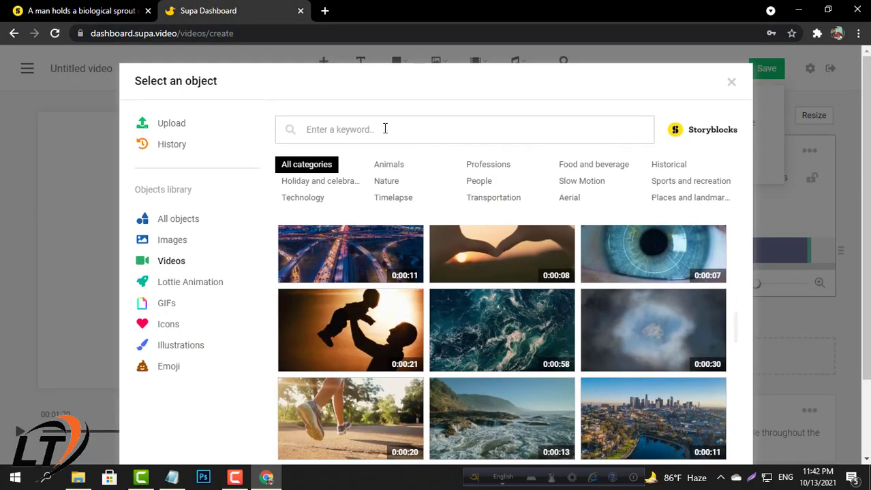
click(385, 129)
right_click(385, 129)
click(414, 231)
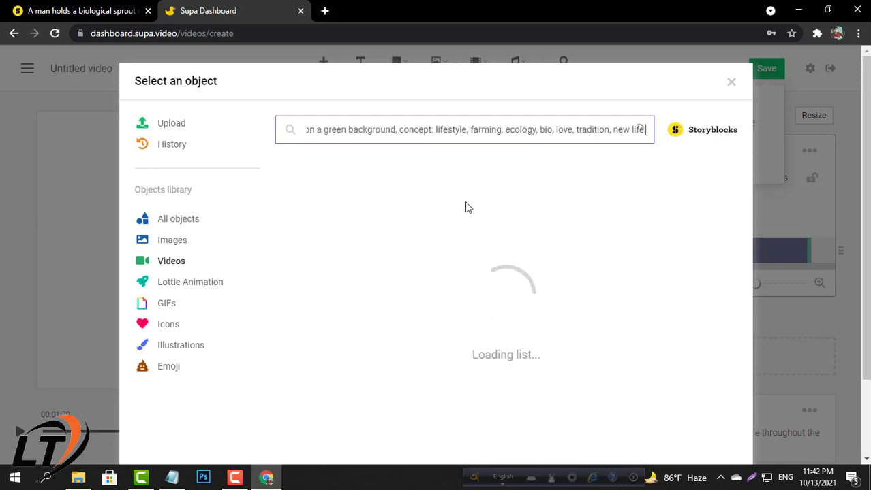
Step: Open the matching clip of hands holding a sprout from the search results and compare it with the Storyblocks original
scroll(571, 381, down, 1)
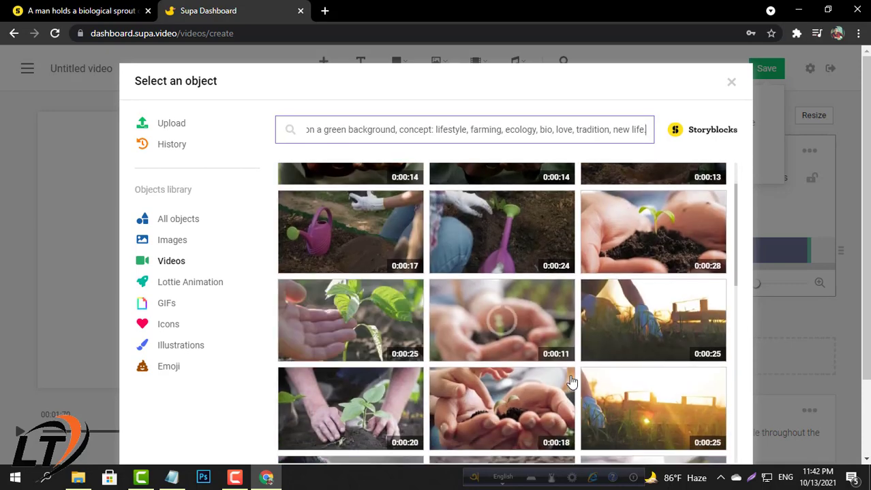
scroll(571, 382, up, 1)
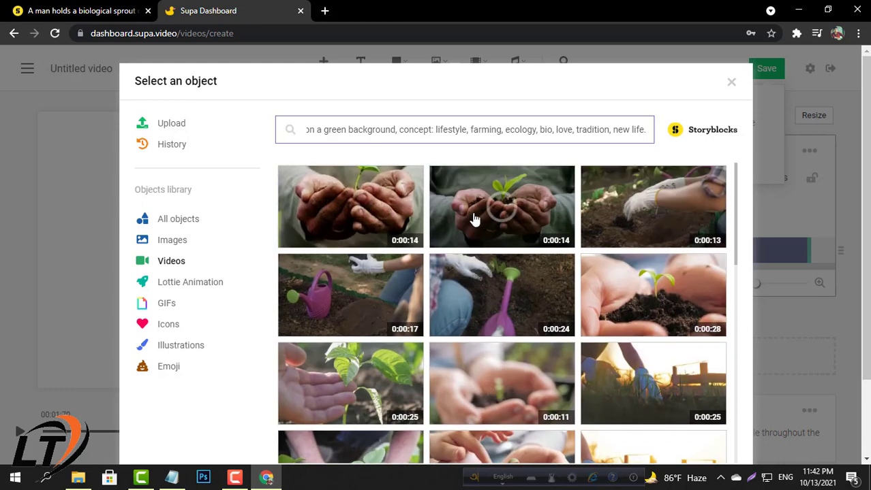
click(352, 208)
click(82, 10)
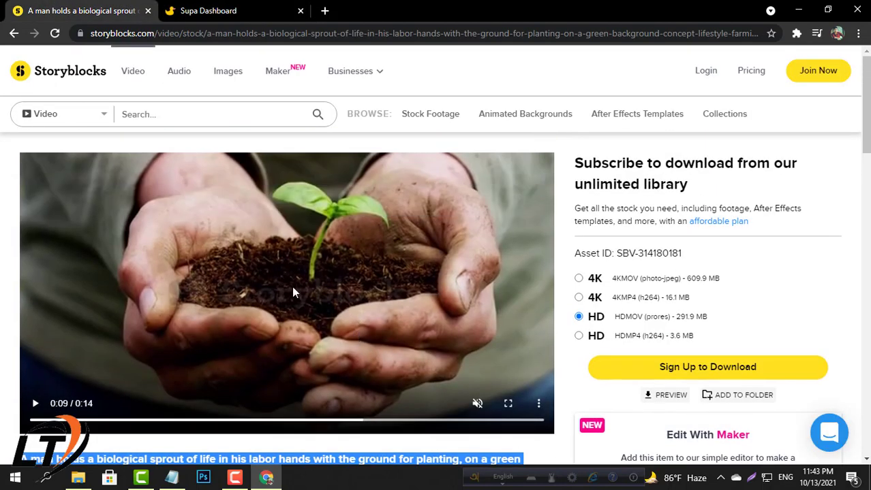
click(250, 6)
scroll(333, 212, up, 1)
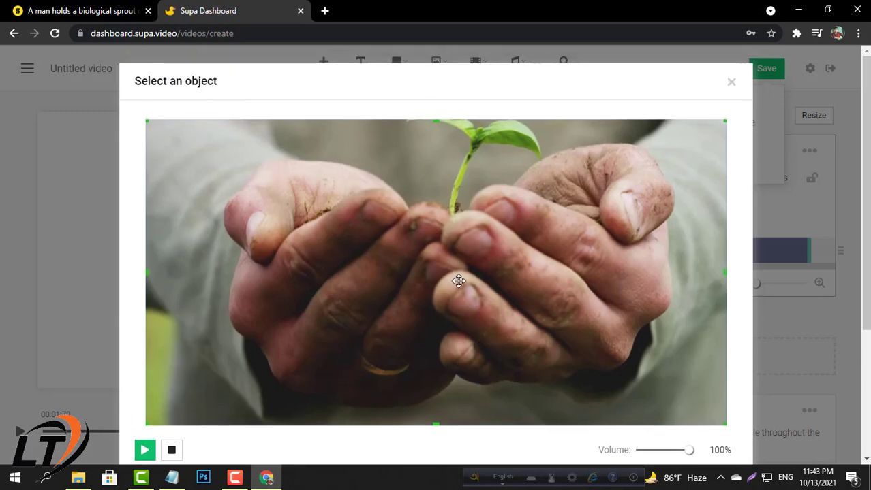
Step: Insert the full 14.20-second segment of the sprout clip into the slide and save the project
scroll(459, 281, down, 2)
scroll(199, 331, up, 2)
scroll(729, 405, down, 2)
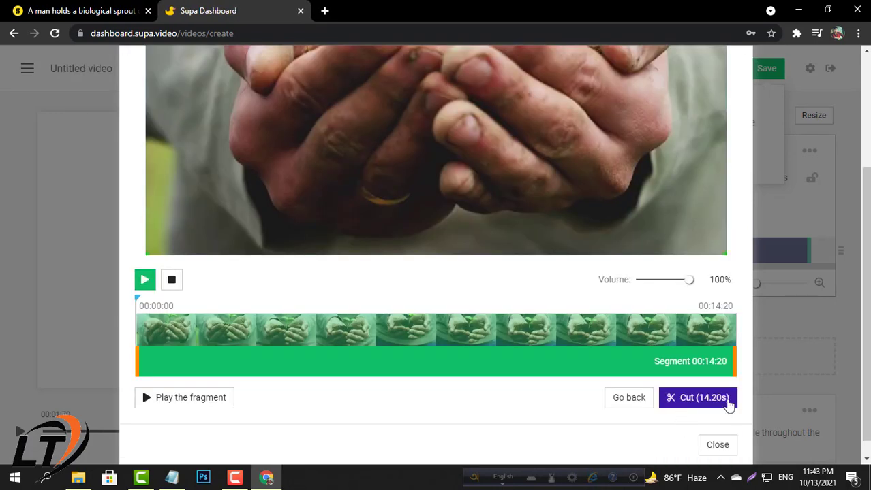
click(699, 405)
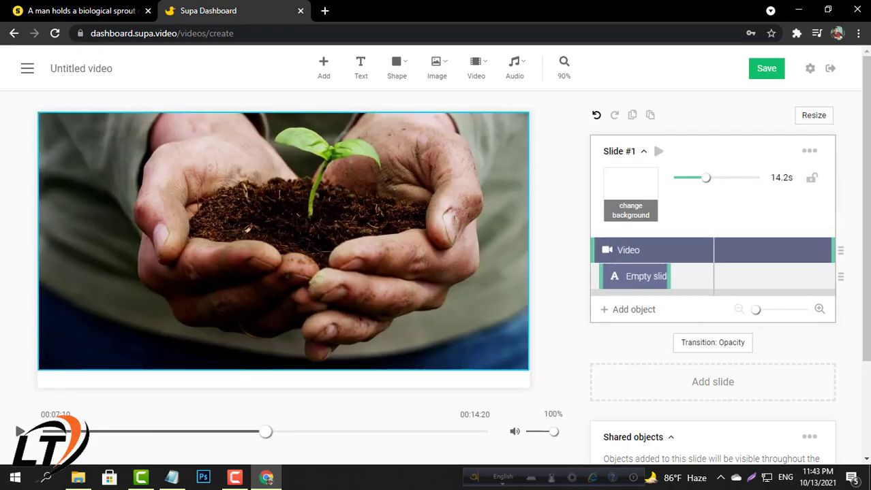
click(768, 74)
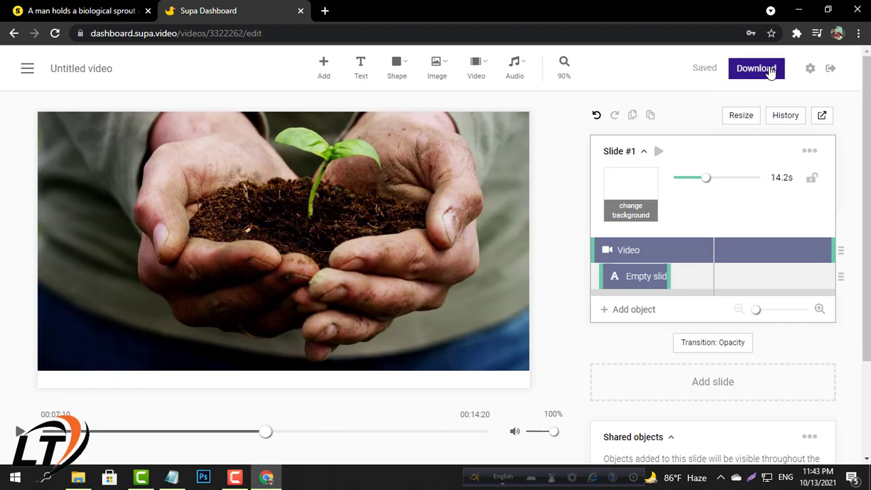
Step: Render the project as a regular MP4 video in Standard 480p quality at 30 frames per second
click(770, 71)
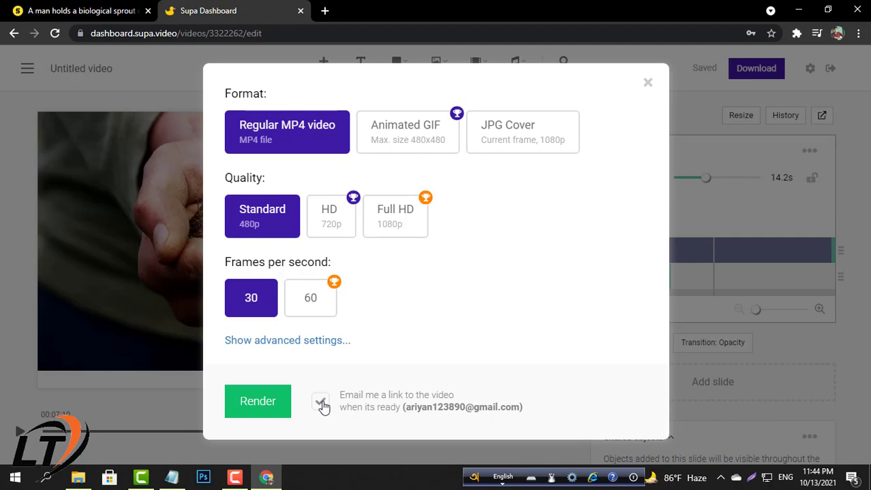
click(265, 409)
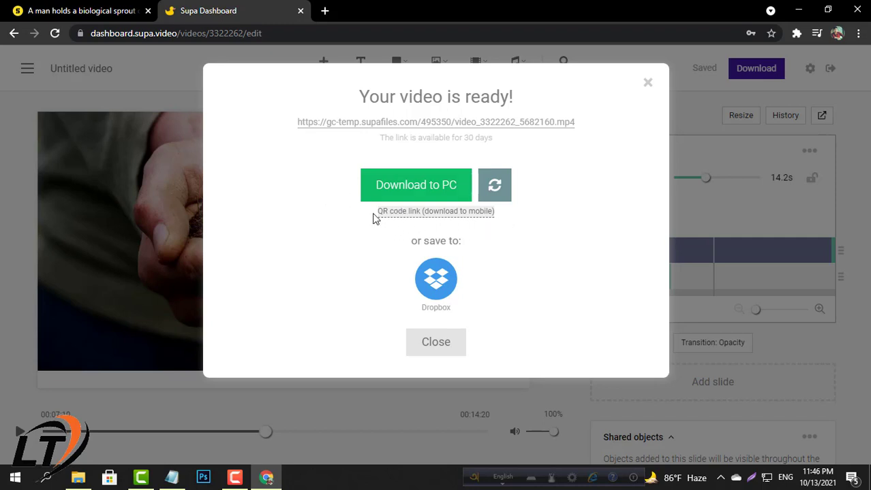
Step: Show the QR code link for downloading to mobile, and download the rendered video to the PC
click(422, 214)
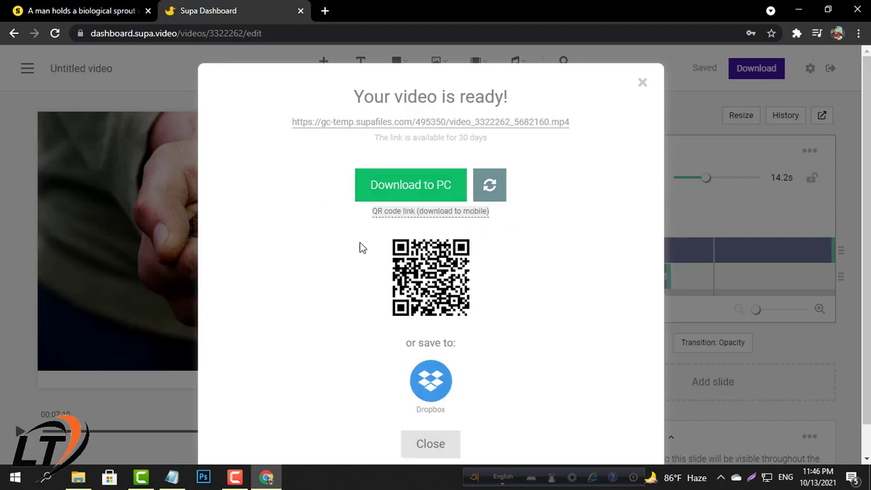
scroll(486, 252, down, 1)
click(406, 194)
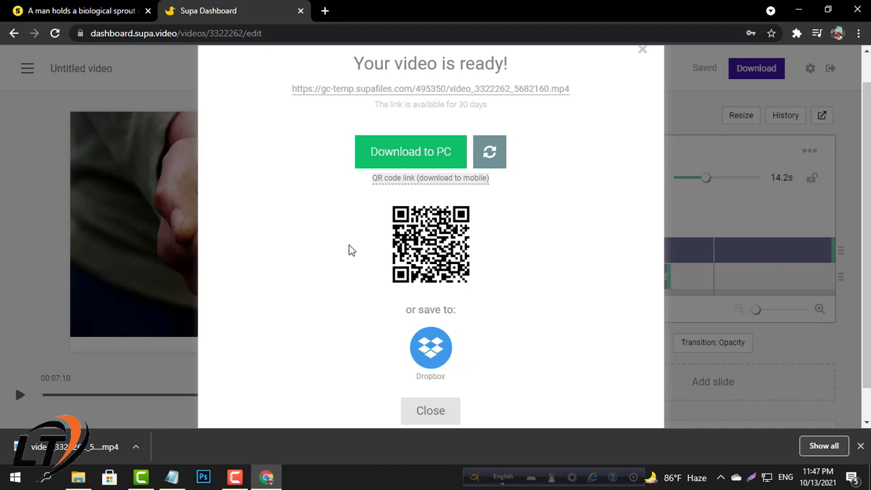
Step: Open the newly downloaded video_3322262_5682160.mp4 from the browser's full downloads list to play it
click(823, 446)
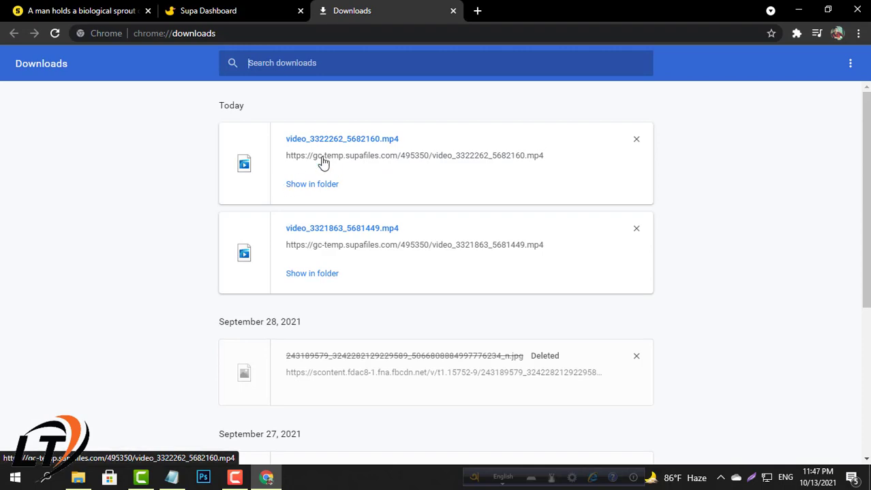
click(338, 140)
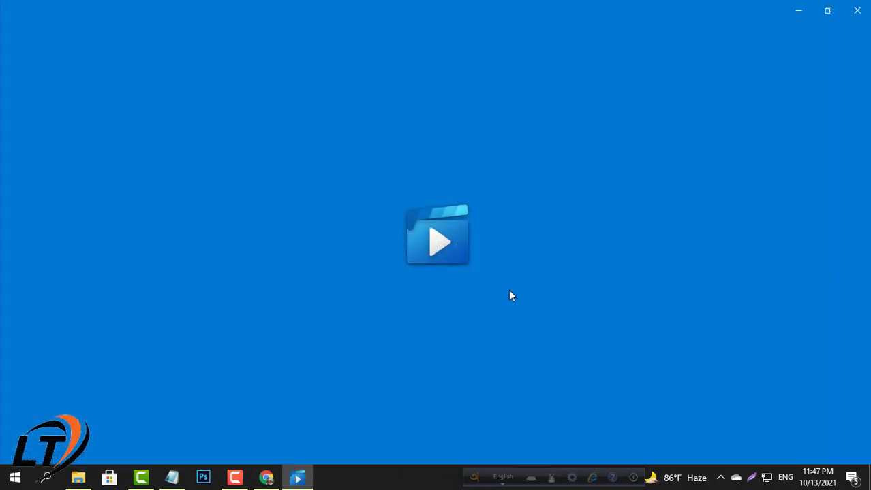